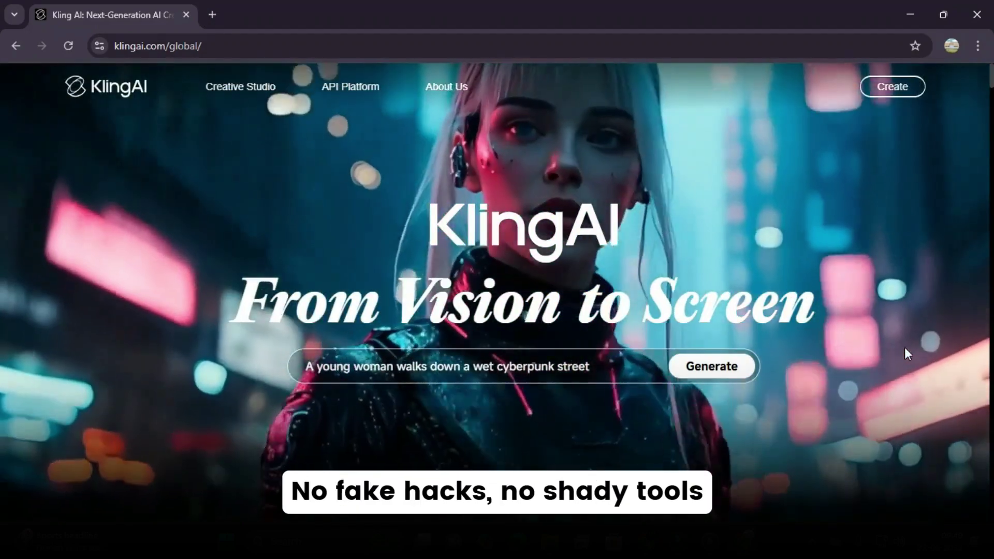
Scroll down through the Kling AI landing page to browse its showcase
scroll(905, 353, "down", 5)
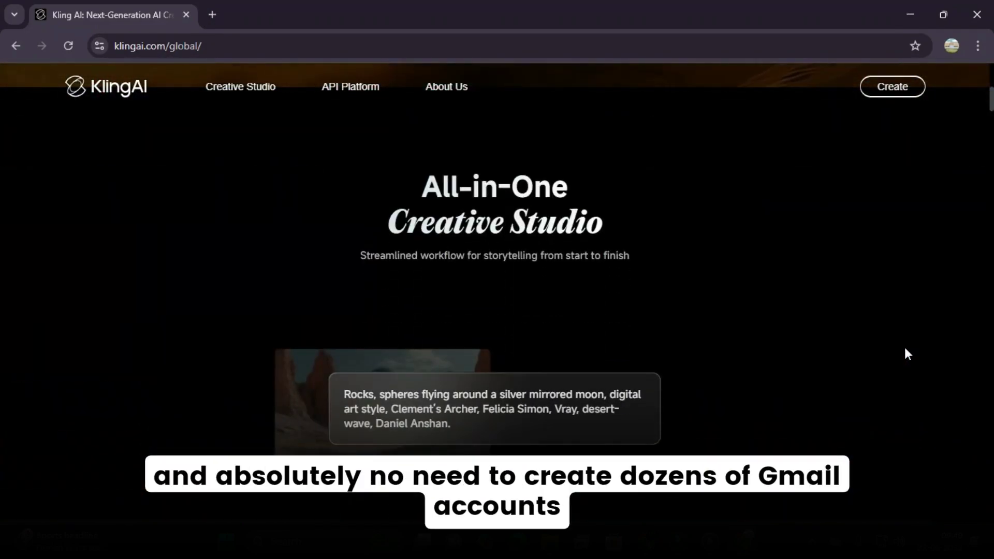
scroll(905, 350, "down", 1)
scroll(907, 354, "down", 5)
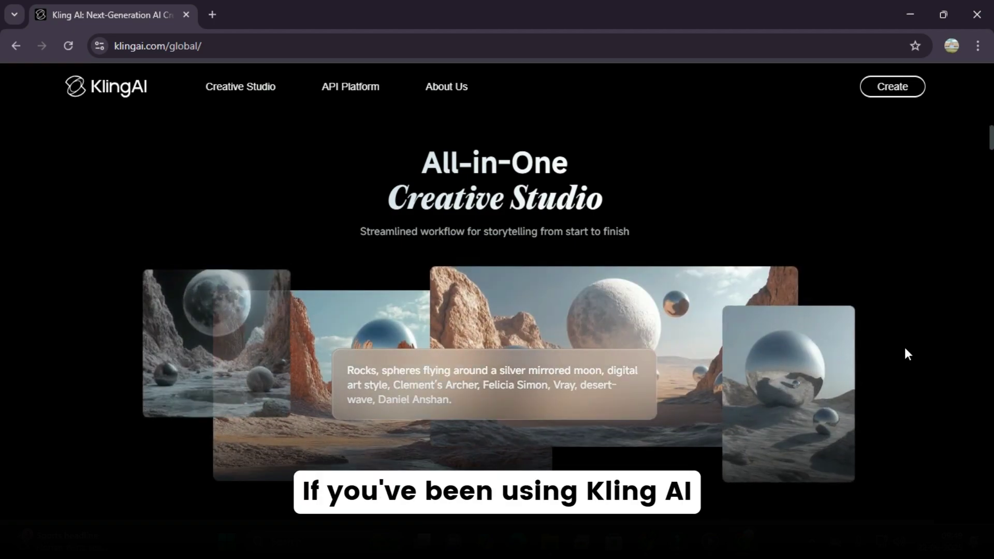
scroll(907, 354, "down", 5)
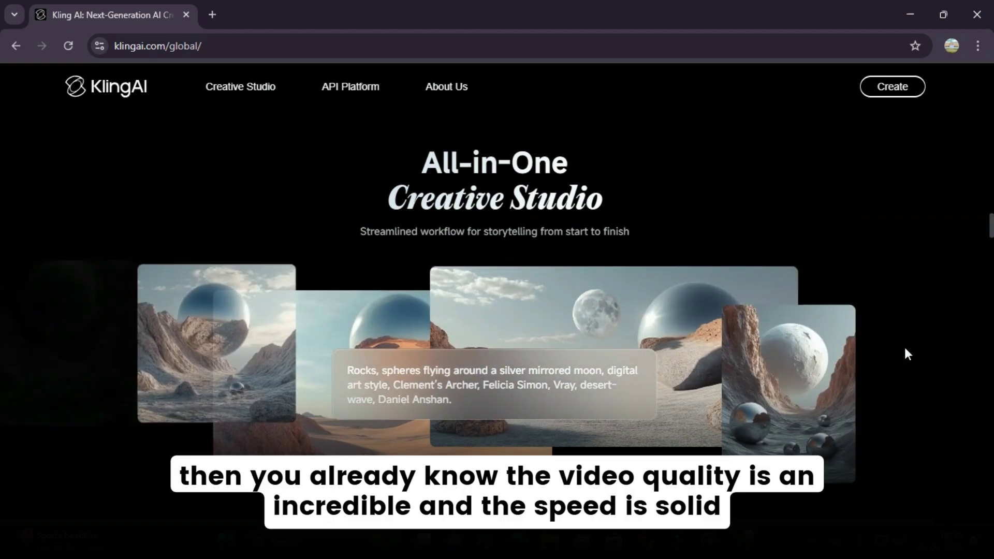
scroll(905, 349, "down", 6)
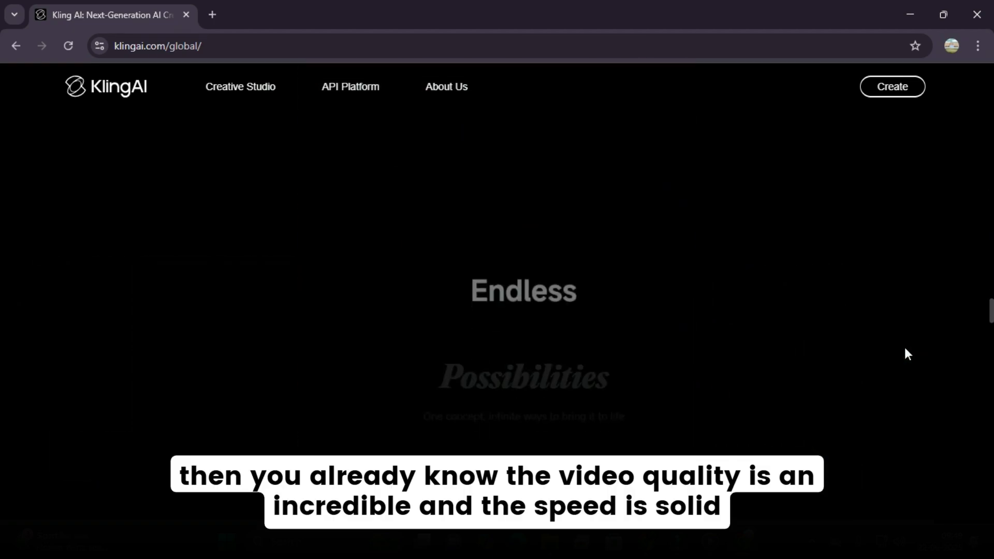
scroll(909, 353, "down", 2)
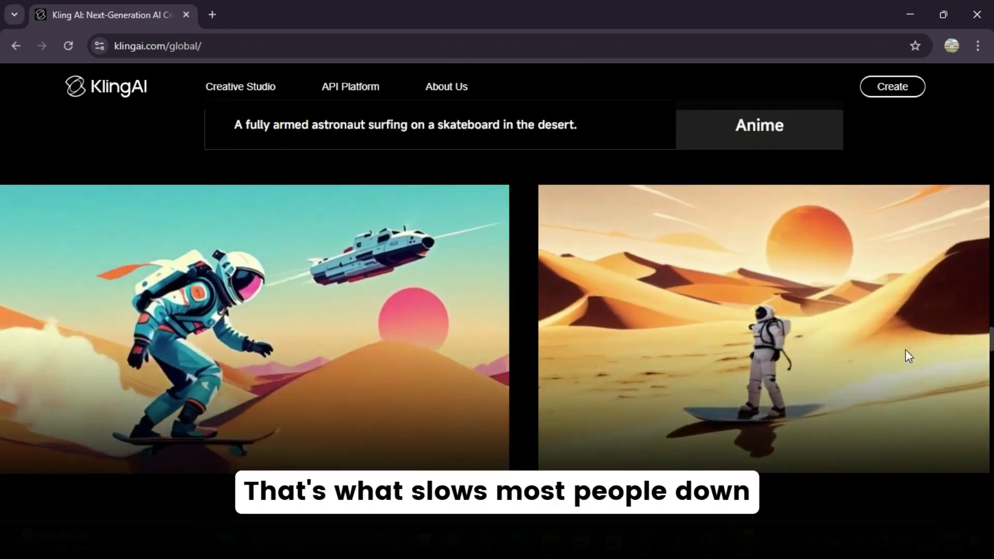
scroll(906, 350, "down", 5)
scroll(906, 349, "down", 3)
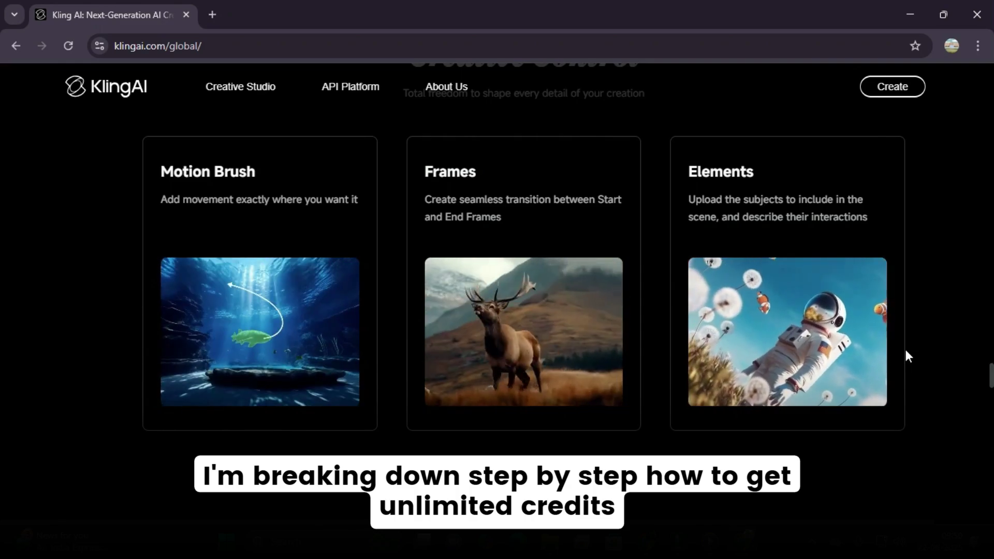
scroll(906, 356, "down", 6)
scroll(906, 350, "down", 5)
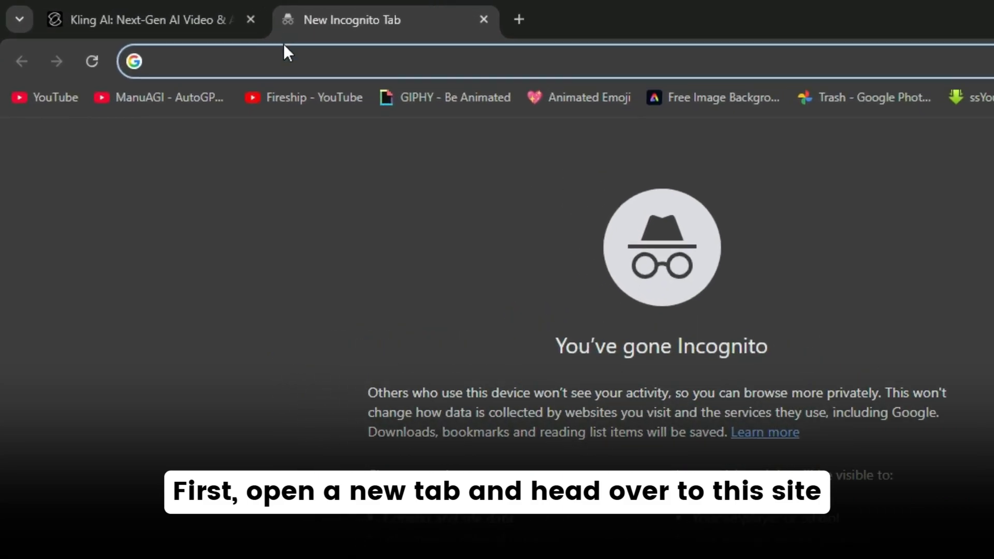
Open freegmail.netlify.app, enter the Gmail address and generate its dotted variations
left_click(287, 58)
type("https://freegmail.netlify.app/")
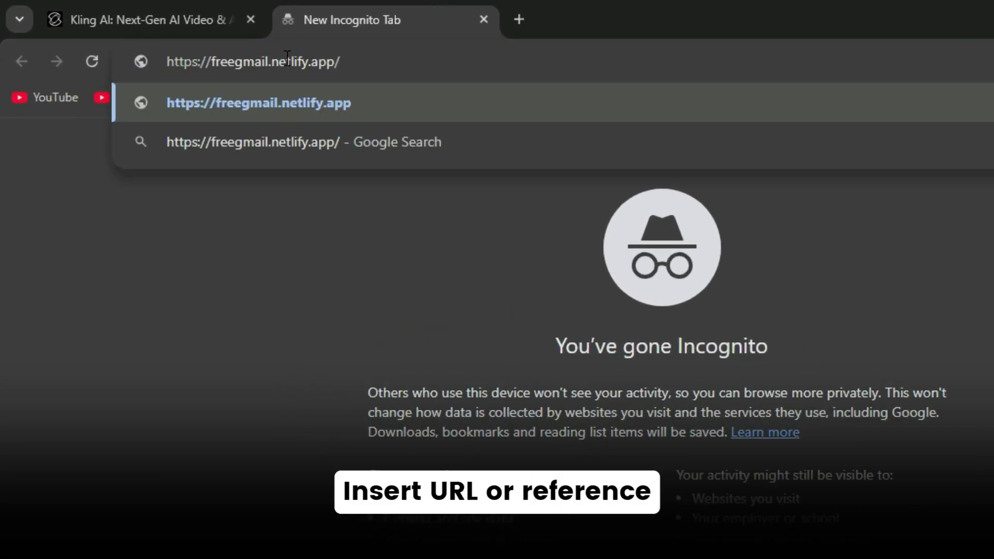
key("Return")
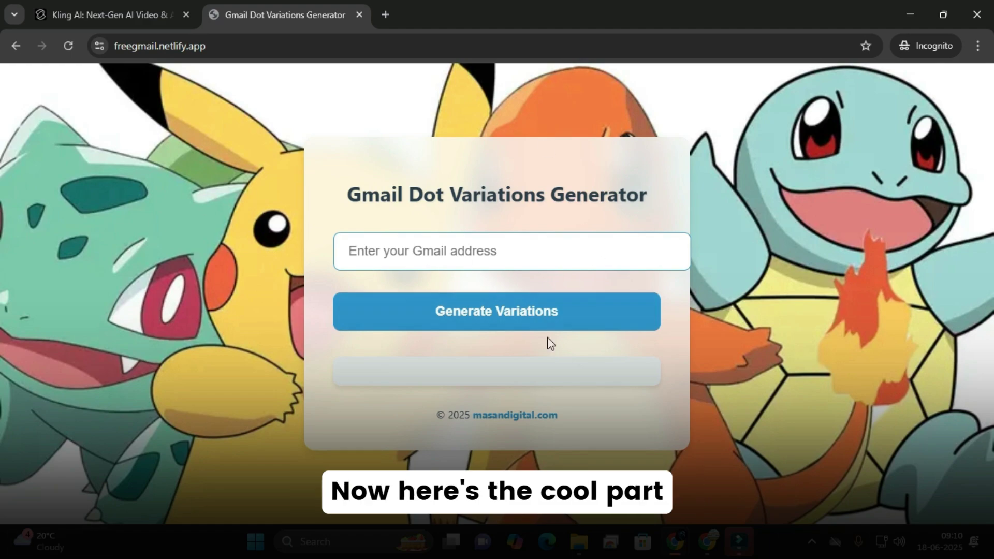
left_click(450, 251)
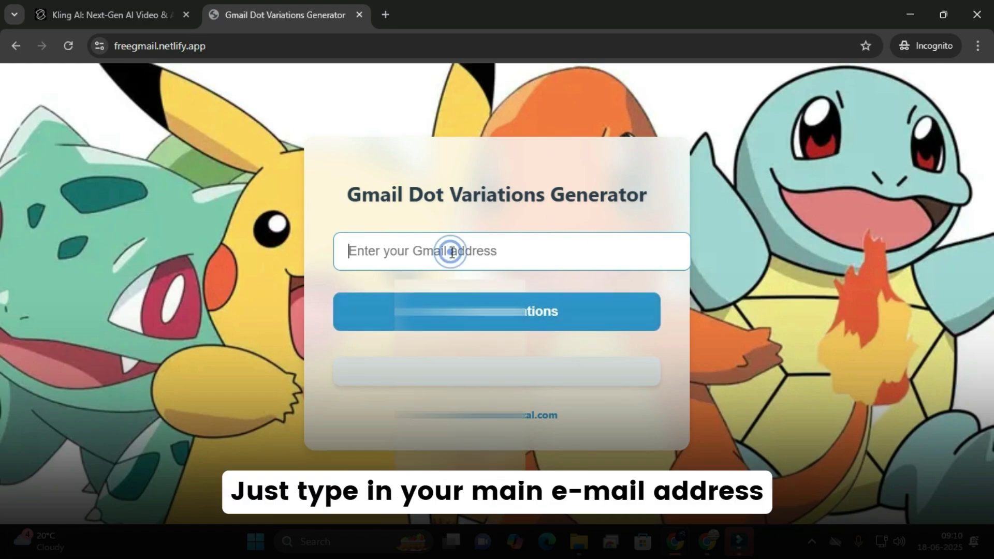
left_click(355, 252)
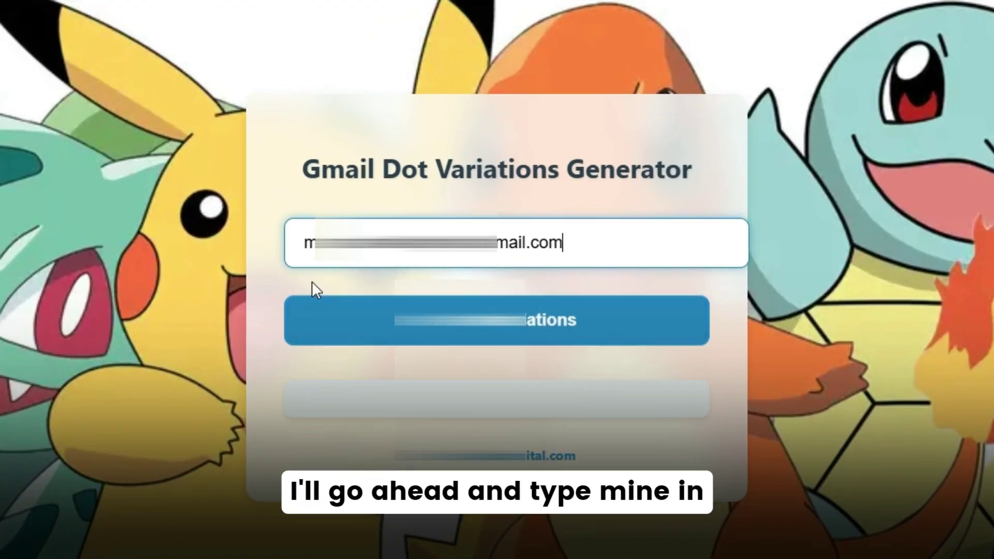
left_click(510, 320)
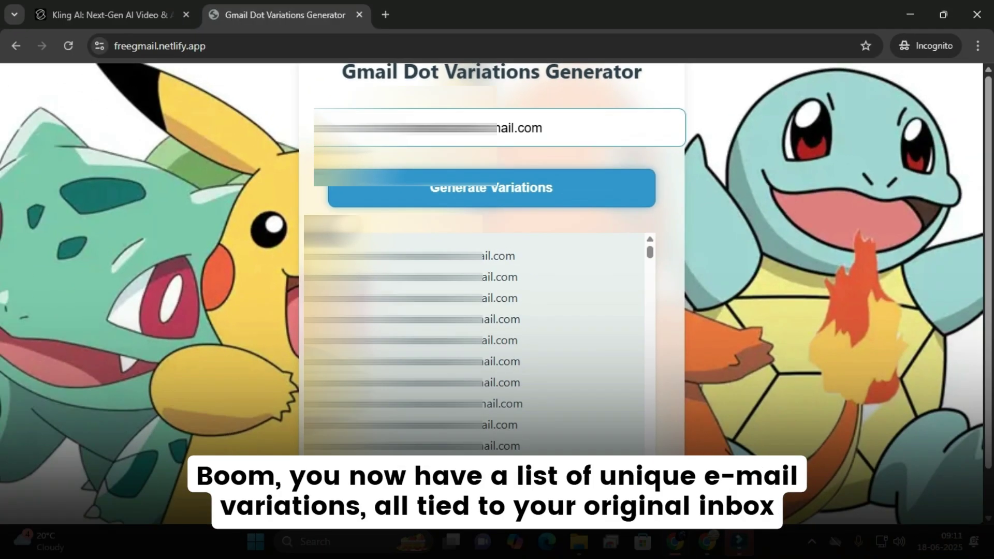
Review the generated Gmail dot variations and copy one of them
scroll(563, 368, "down", 2)
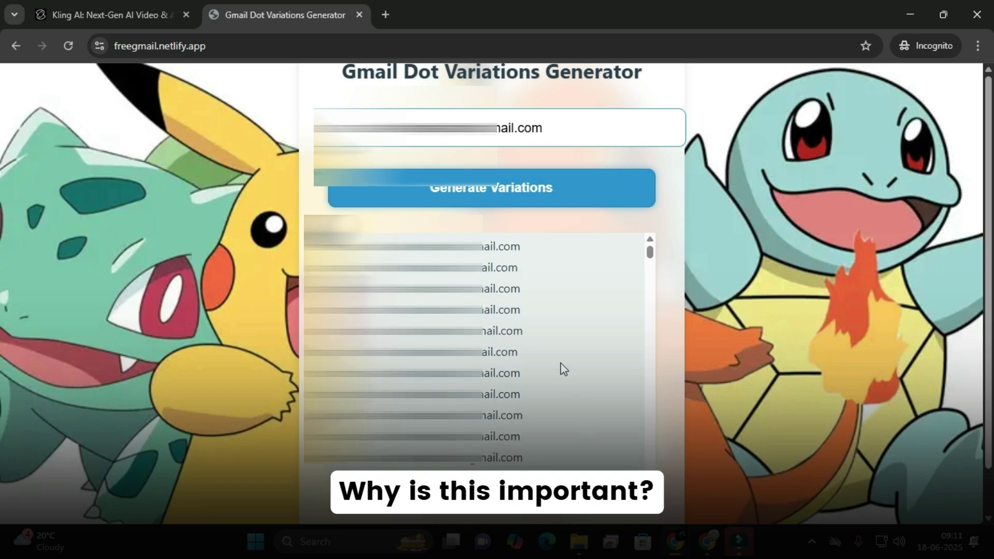
scroll(563, 369, "up", 2)
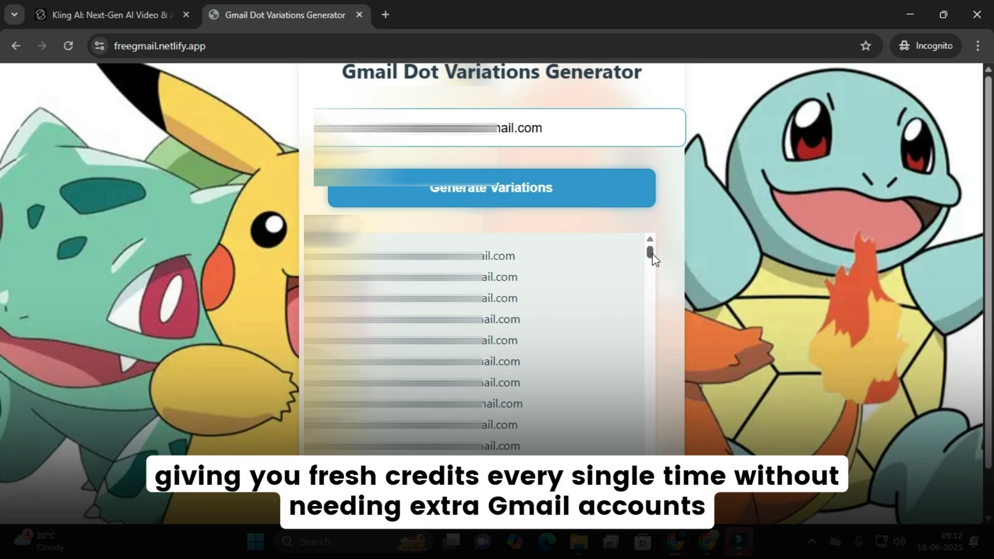
mouse_move(652, 259)
left_mouse_down()
mouse_move(651, 390)
mouse_move(654, 243)
left_mouse_up()
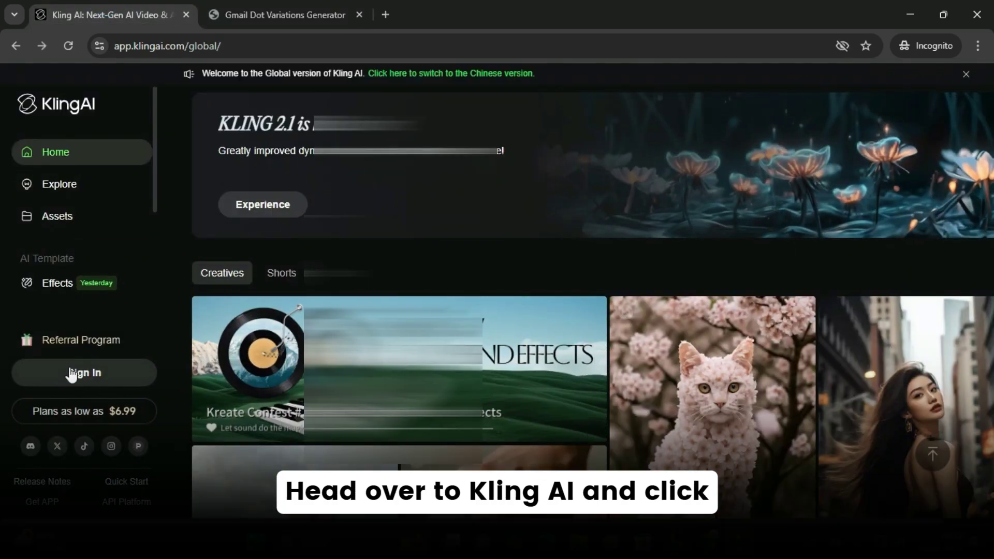
Open Kling AI's email sign-in and switch to creating a new account
left_click(93, 377)
left_click(713, 322)
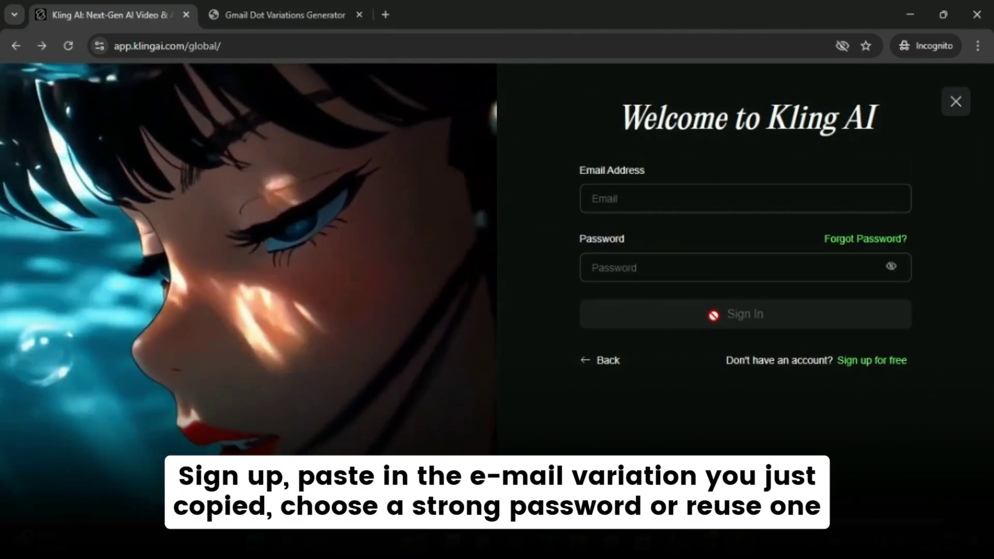
left_click(872, 361)
Fill in the copied email variation and a matching password, then submit the form
key("ctrl+v")
key("Tab")
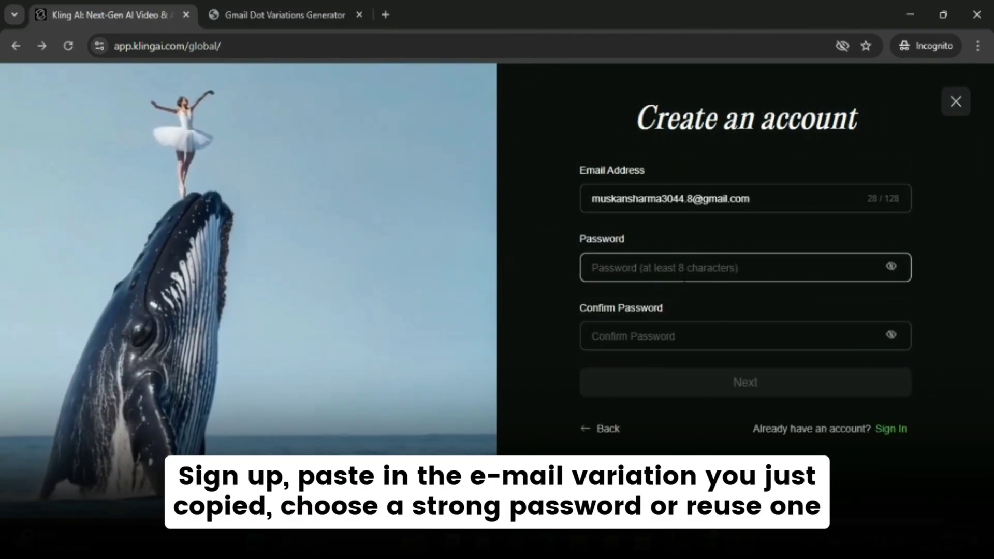
type("****")
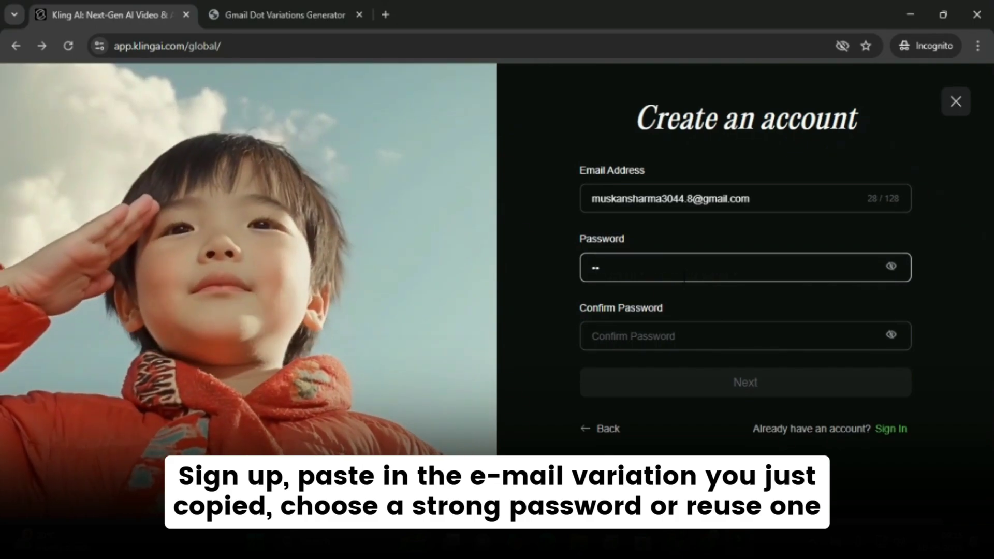
type("*****")
left_click(679, 334)
type("****")
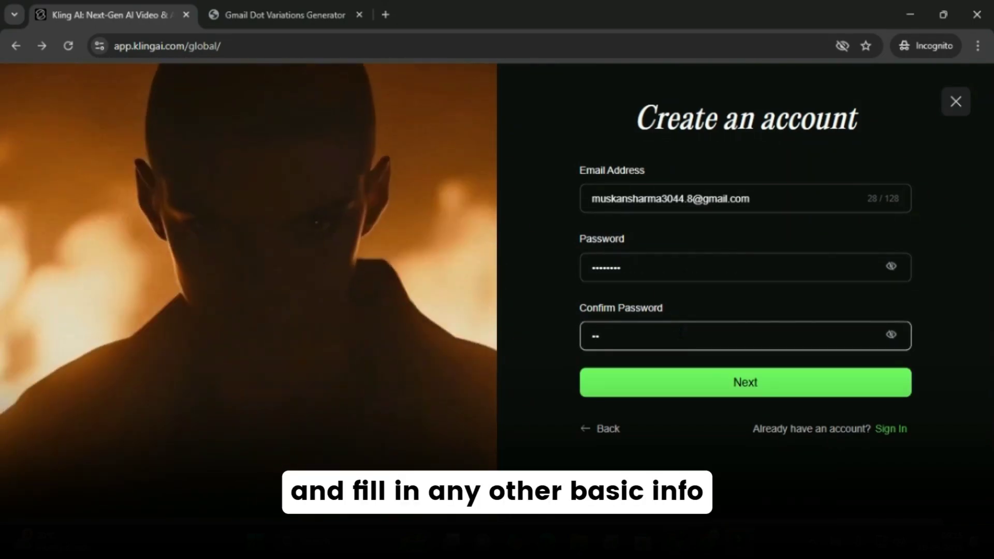
type("*****")
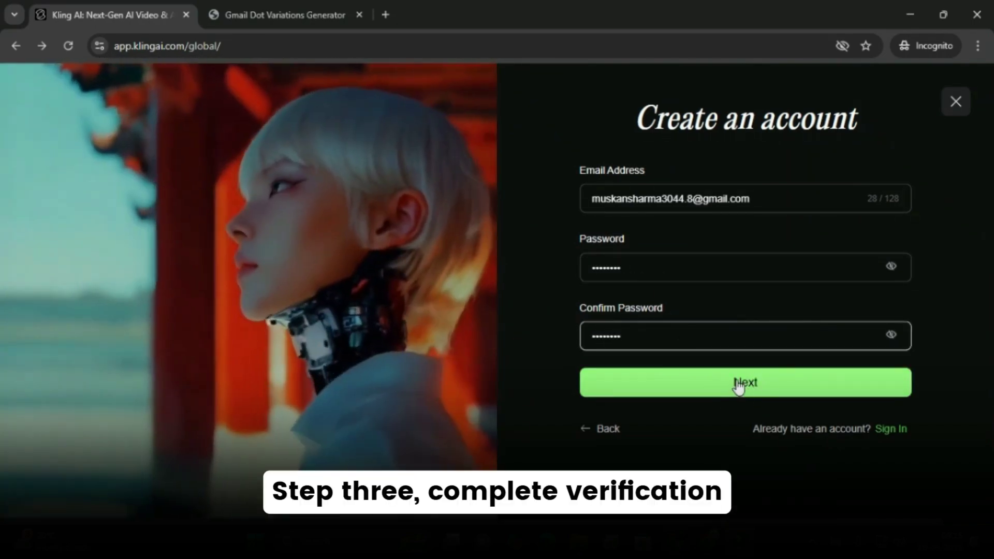
left_click(738, 385)
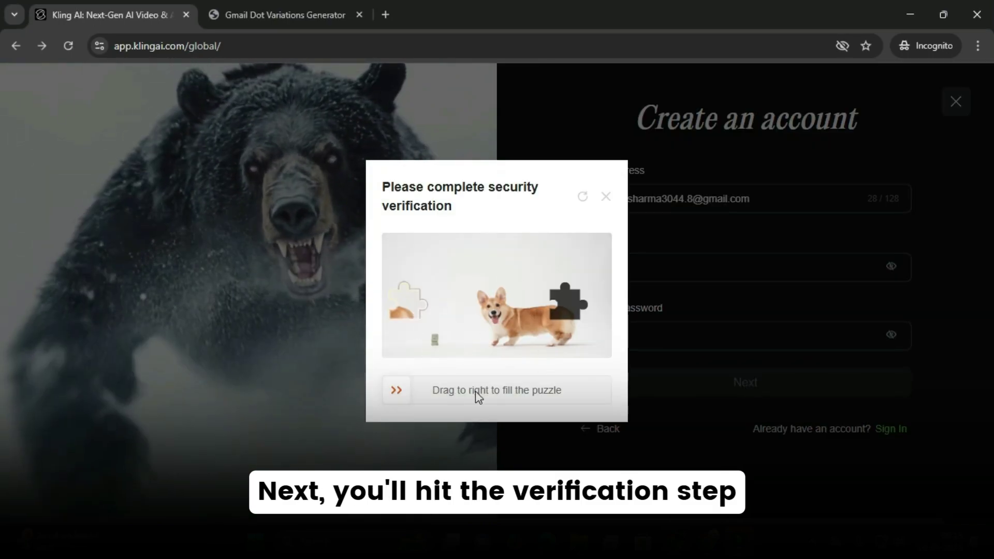
Solve the slider puzzle and enter the emailed verification code to sign in
left_click_drag(427, 395, 562, 398)
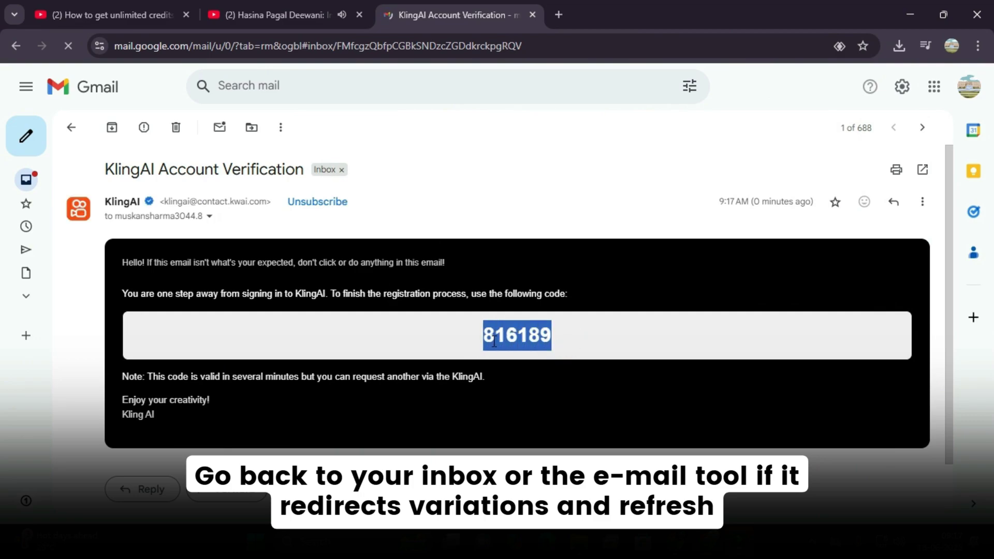
mouse_move(631, 541)
left_click(694, 453)
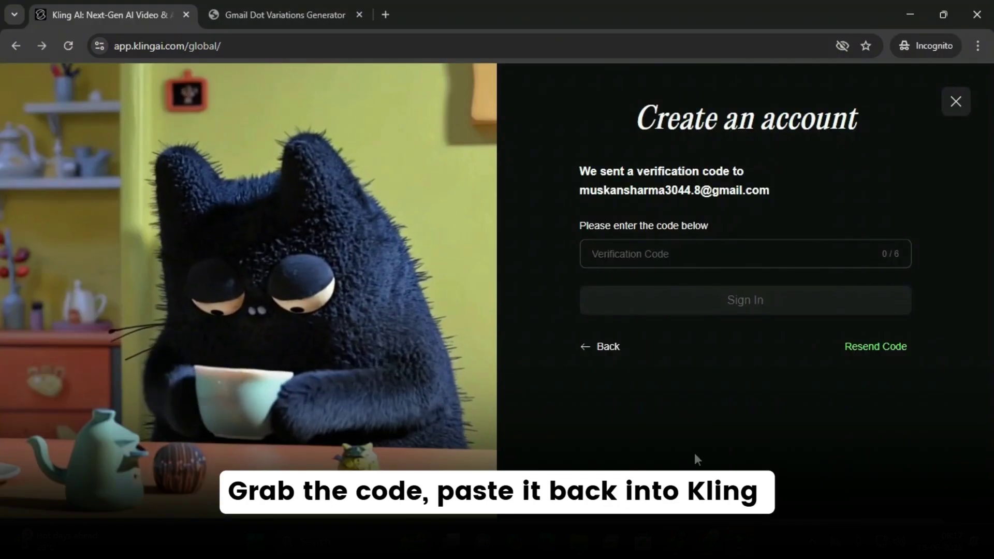
left_click(650, 254)
key("ctrl+v")
left_click(723, 302)
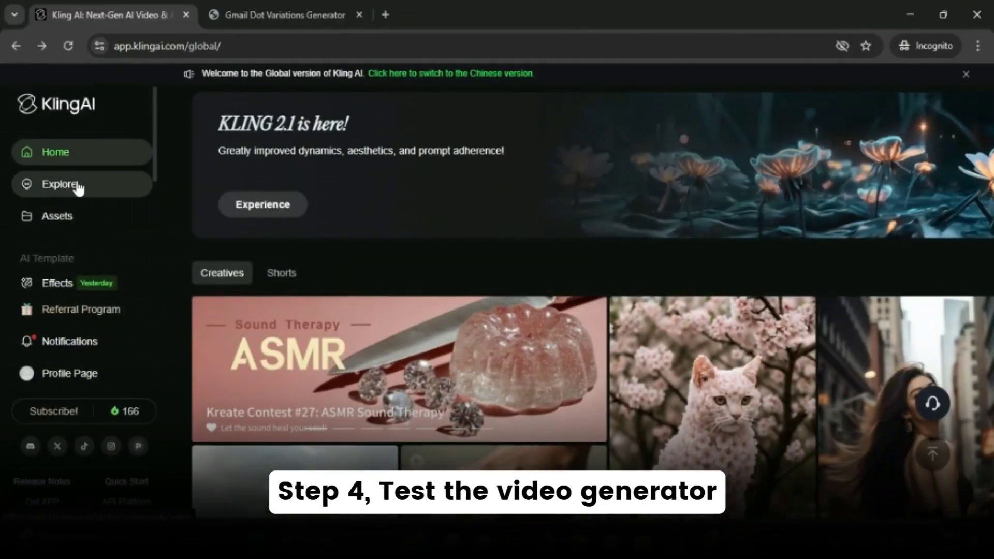
Open the Video workspace and dismiss the DeepSeek announcement
scroll(75, 178, "down", 3)
left_click(63, 204)
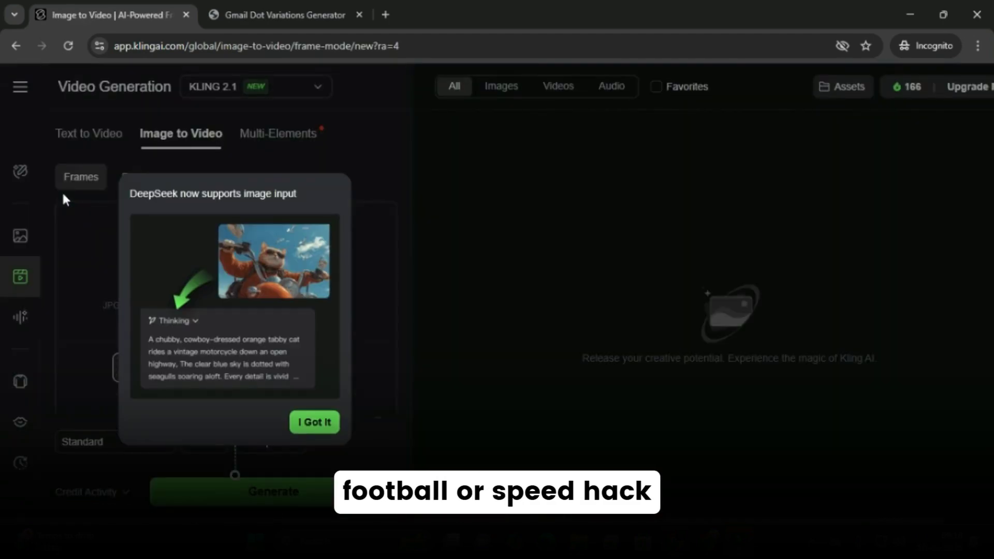
left_click(311, 422)
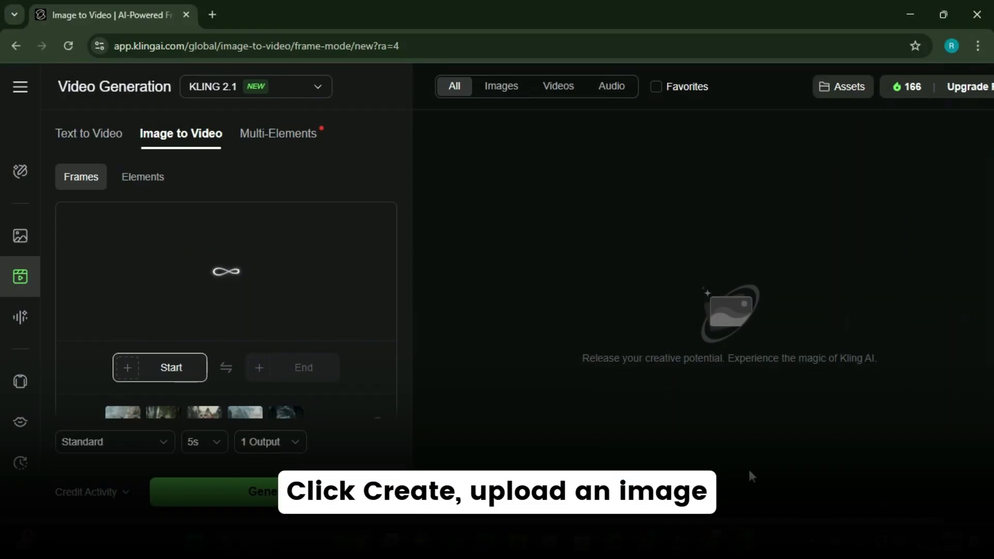
Have DeepSeek write a prompt for the two-kittens image and generate the video
scroll(306, 289, "down", 3)
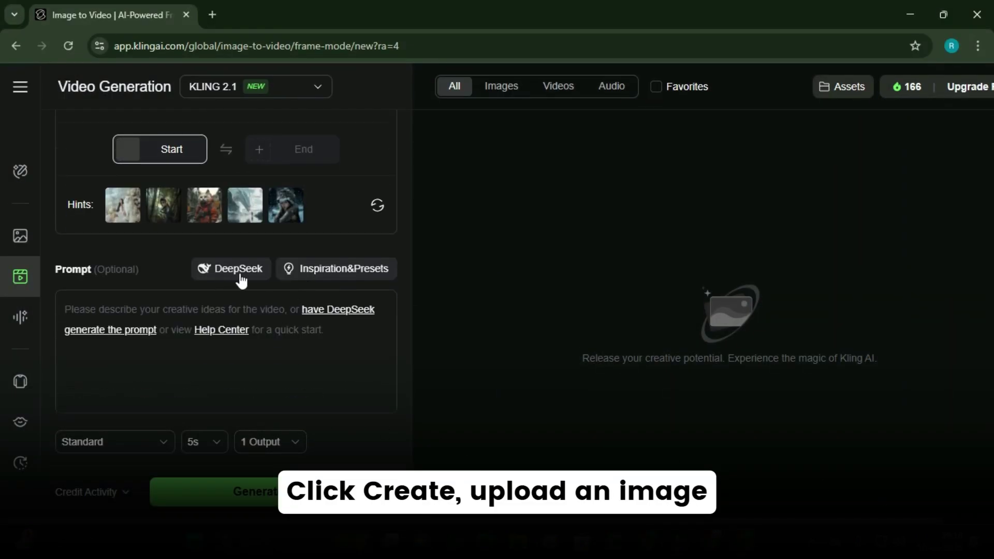
scroll(241, 281, "up", 3)
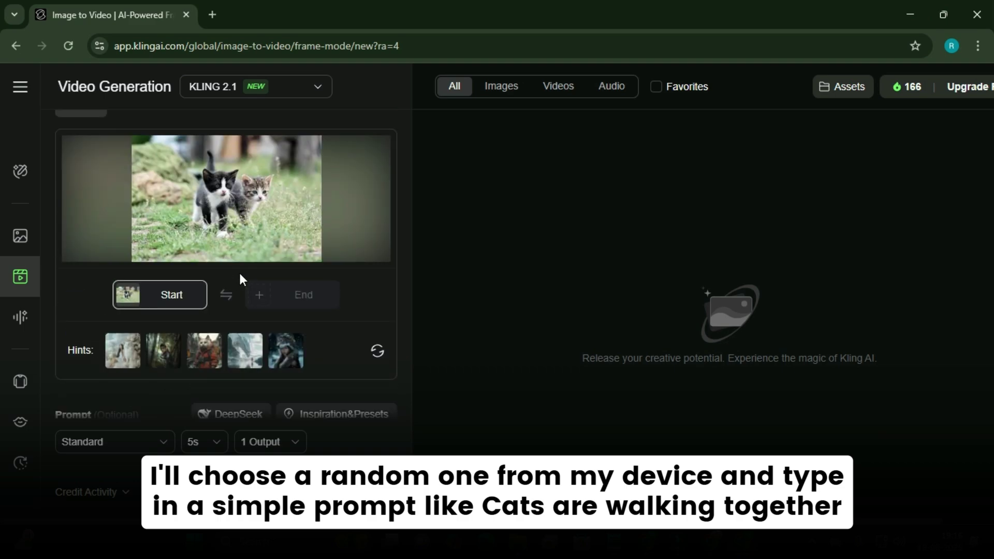
scroll(225, 400, "down", 2)
left_click(228, 343)
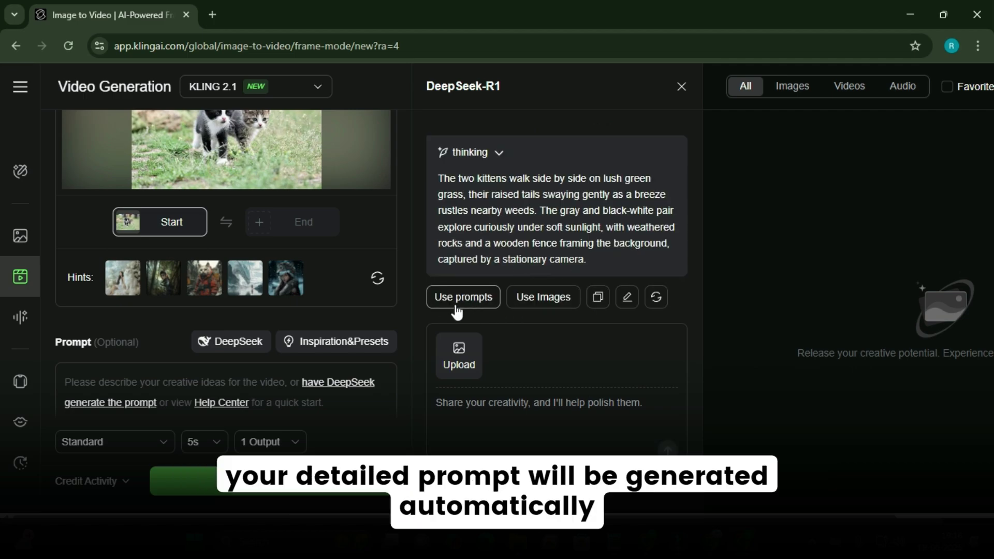
left_click(681, 87)
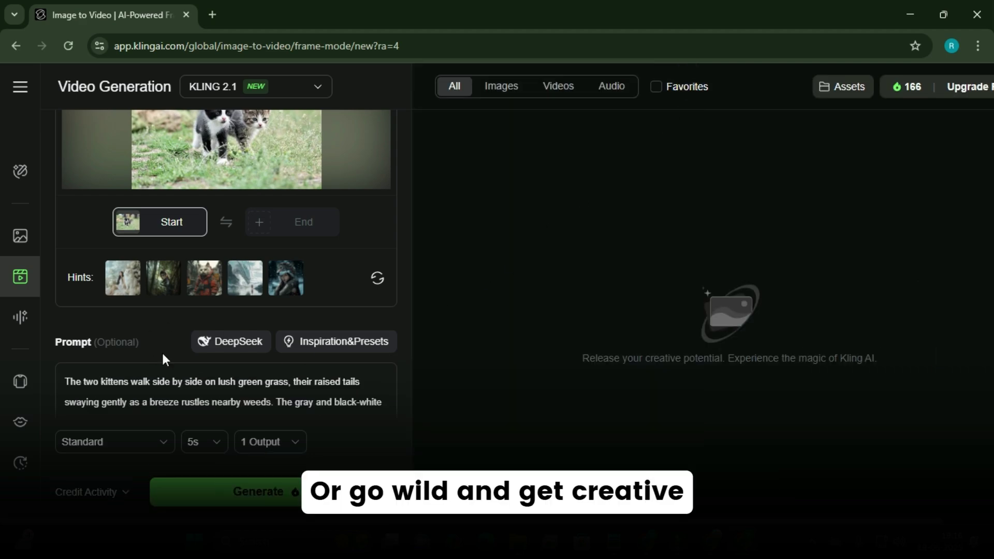
scroll(248, 374, "down", 2)
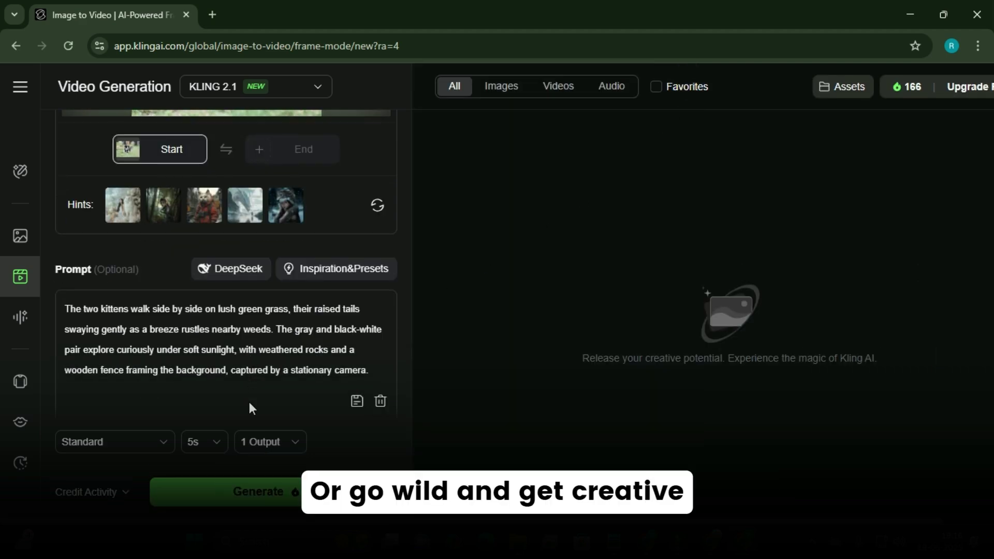
left_click(272, 489)
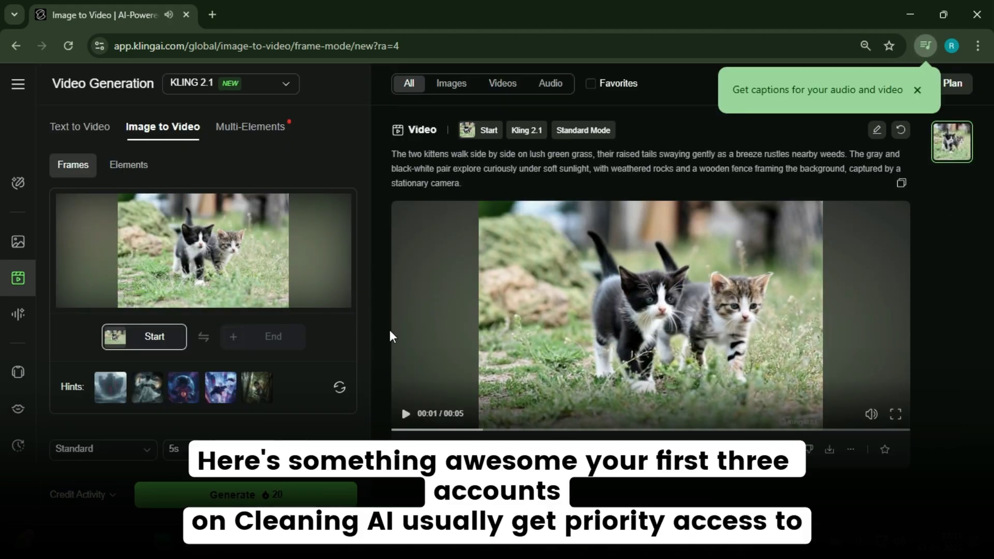
Play the kitten clip full screen, then download it as MP4 with audio
left_click(406, 414)
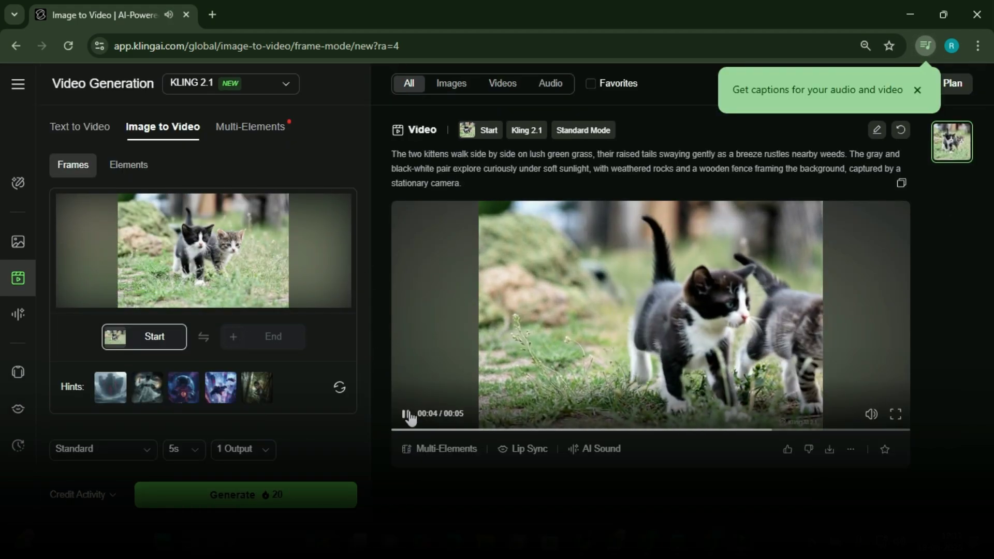
left_click(895, 414)
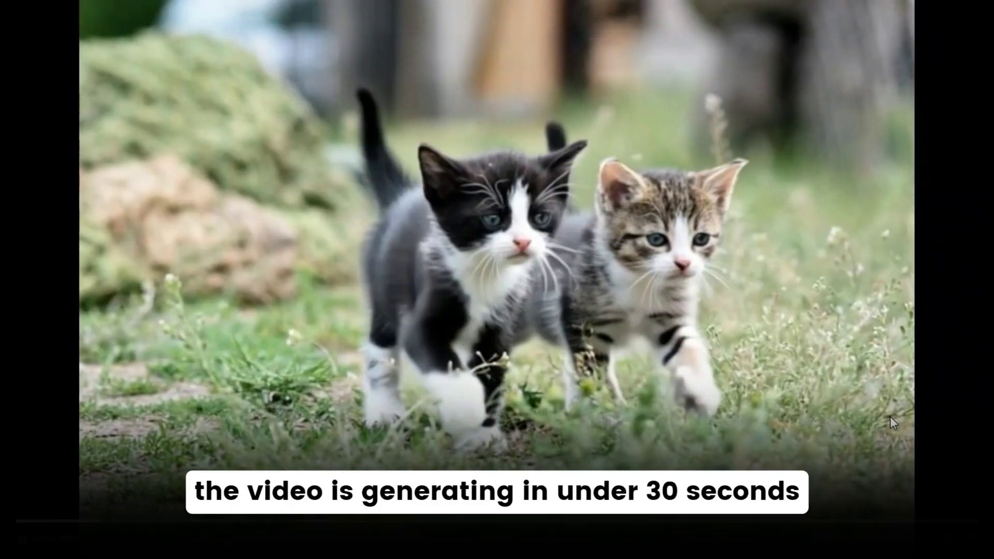
key("Escape")
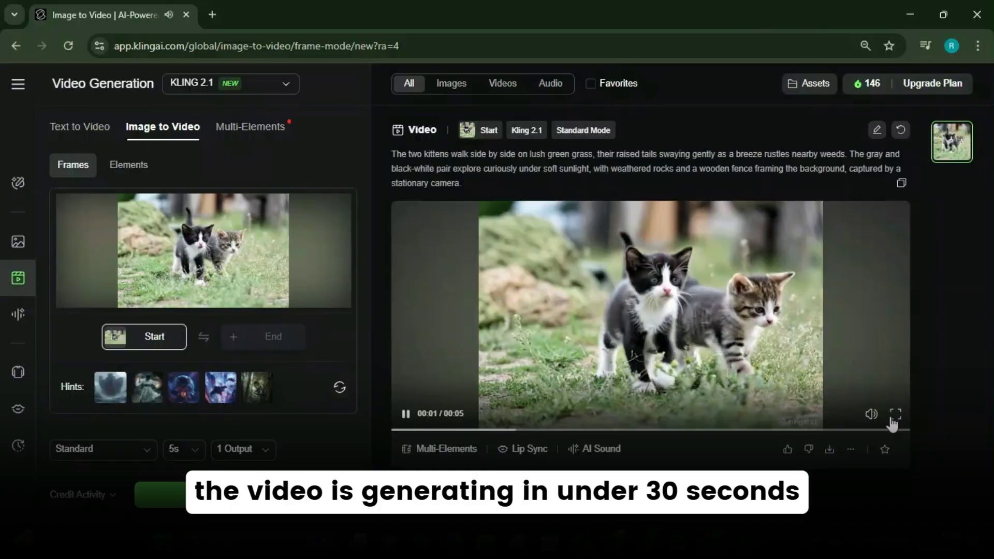
left_click(830, 449)
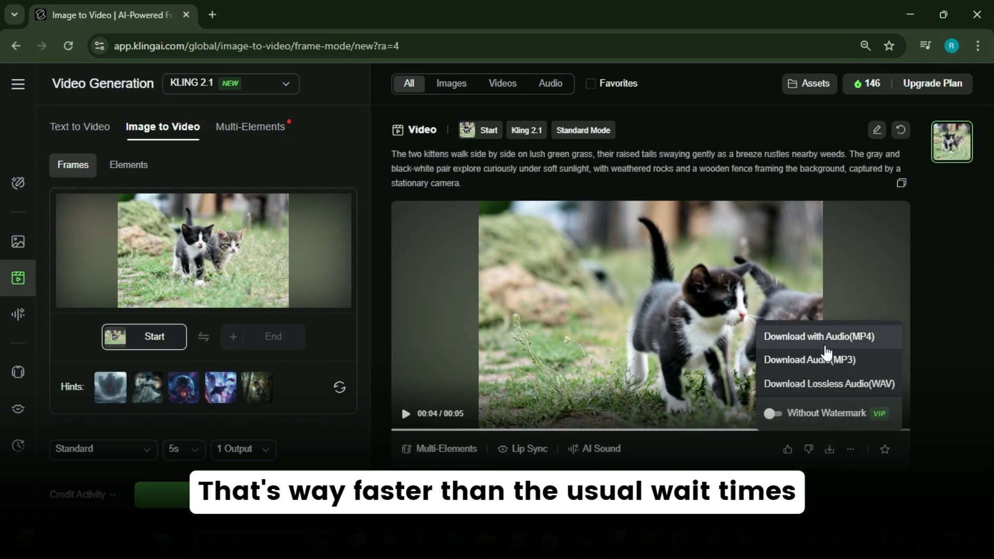
left_click(824, 342)
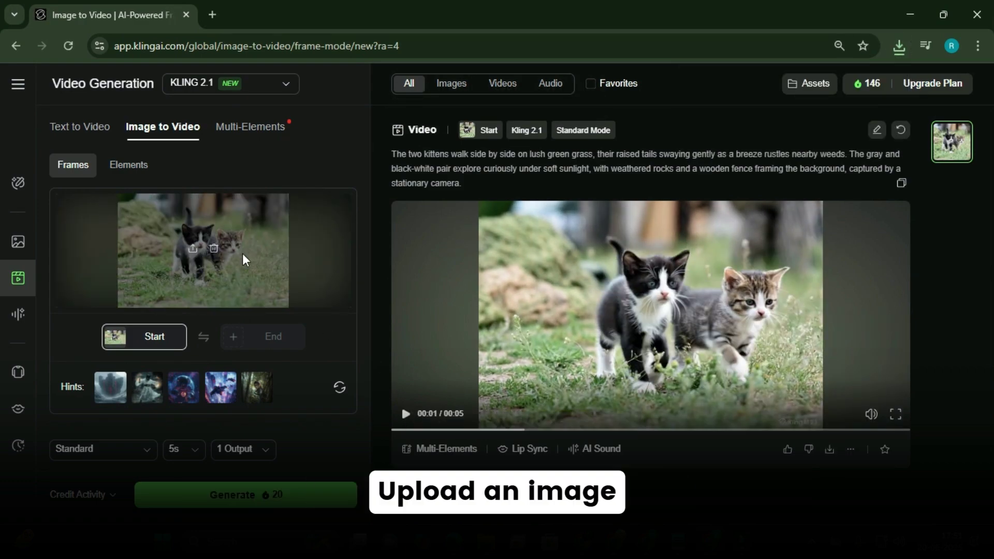
Swap in the snow leopard photo and rising-leopard prompt, generate, and play the clip
left_click(214, 249)
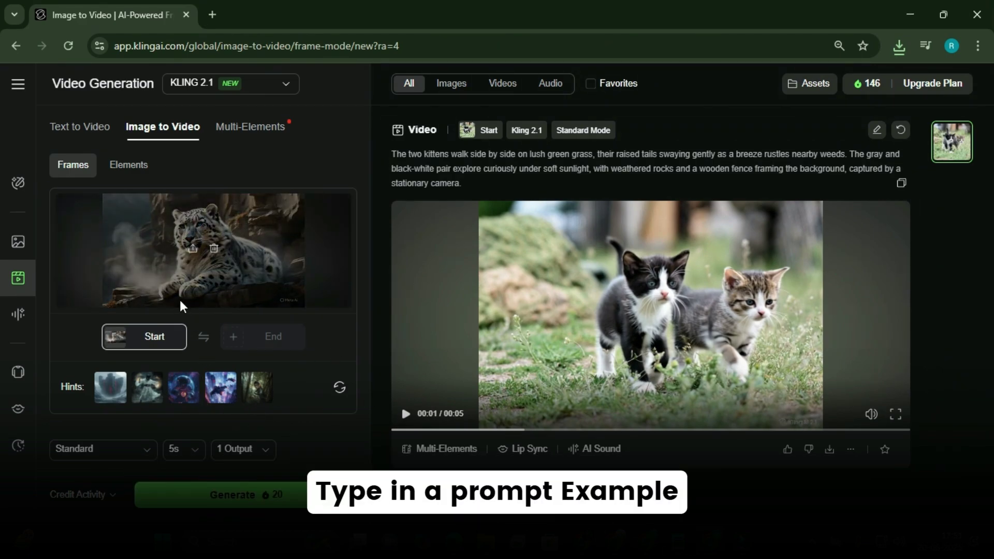
scroll(188, 331, "down", 3)
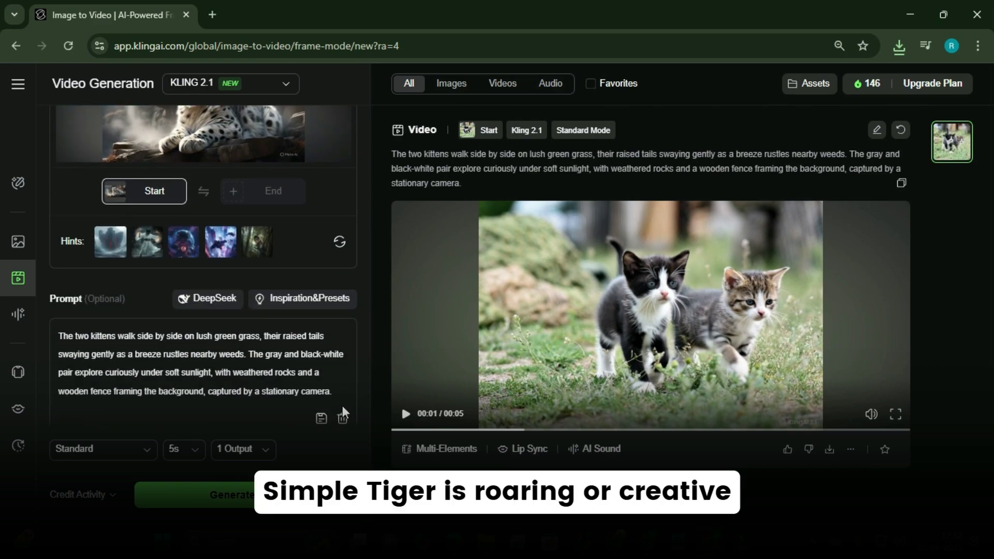
left_click_drag(342, 392, 40, 331)
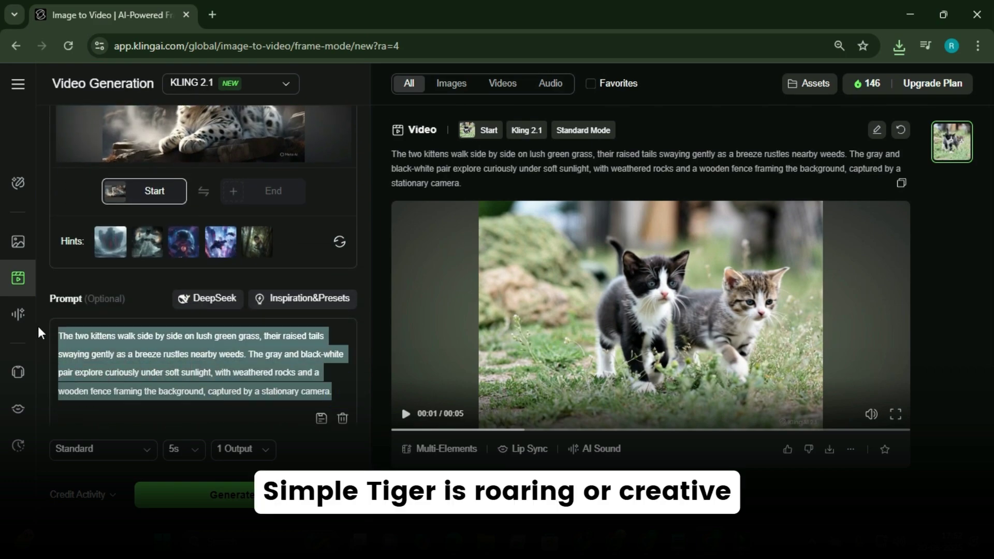
type("The snow leopard rises from the rocky outcrop, scanning the mountainous horizon as snowflakes begin to fall, its blue eyes piercing through the crisp air while the camera slowly zooms out to reveal the vast wilderness.")
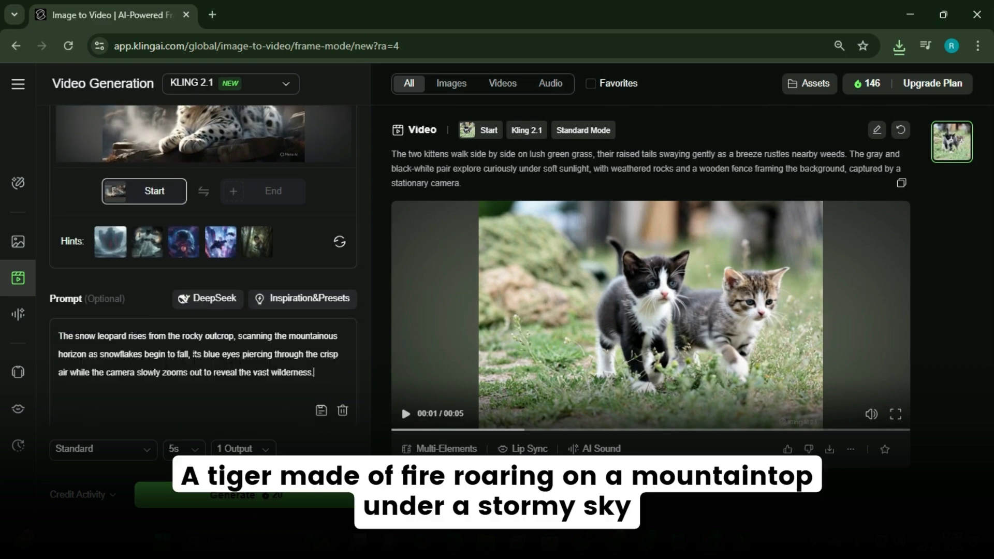
left_click(254, 495)
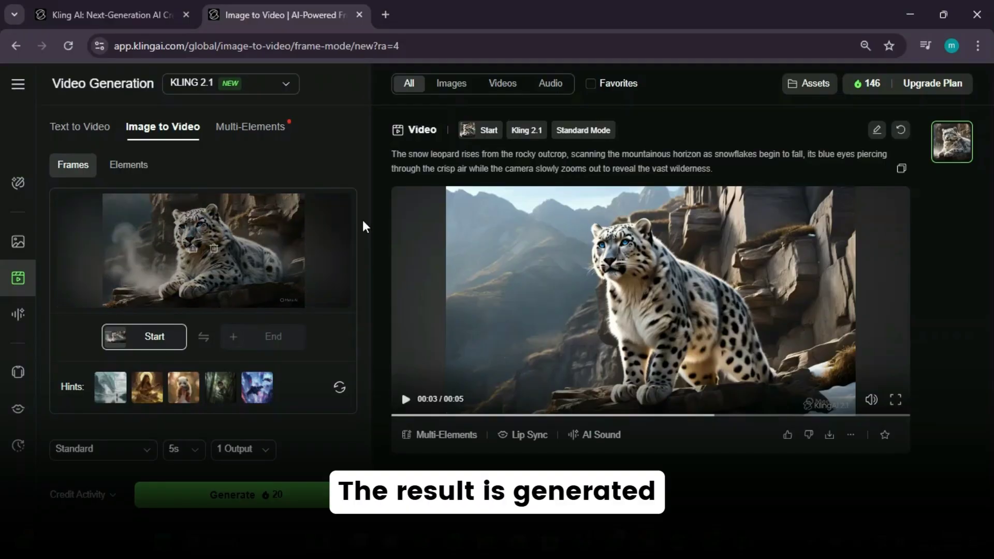
left_click(406, 399)
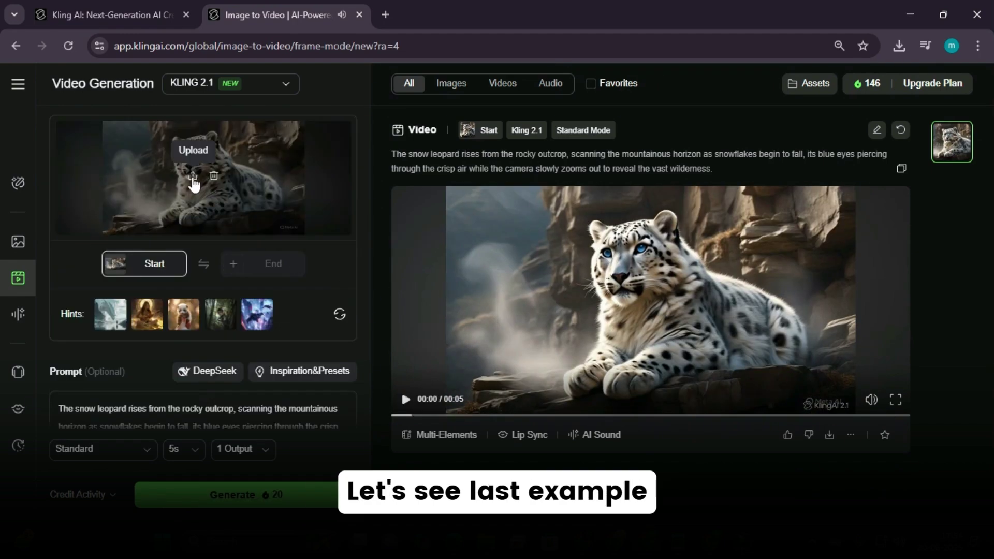
Use the frog photo with a DeepSeek-written prompt, generate, and play the tree-frog clip
left_click(193, 179)
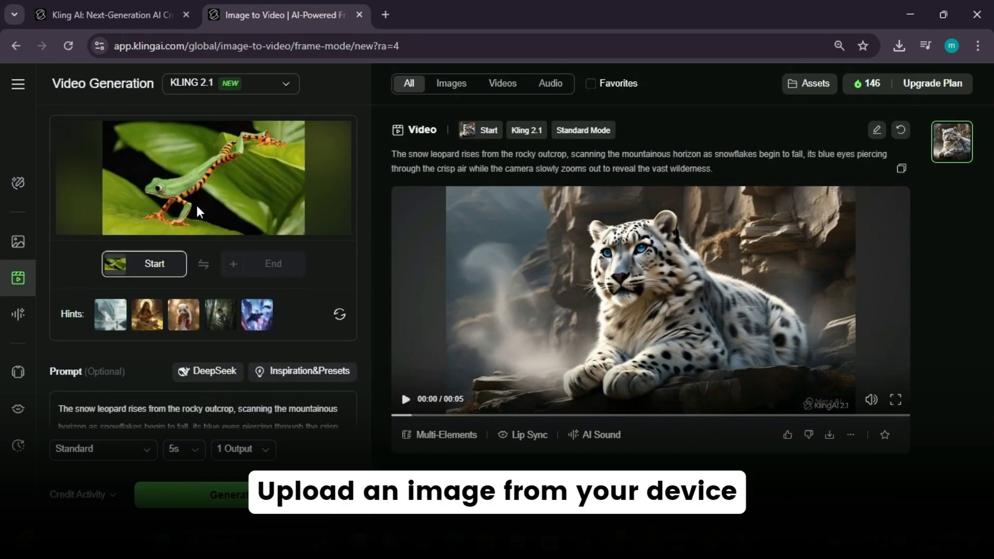
scroll(290, 346, "down", 1)
left_click(207, 298)
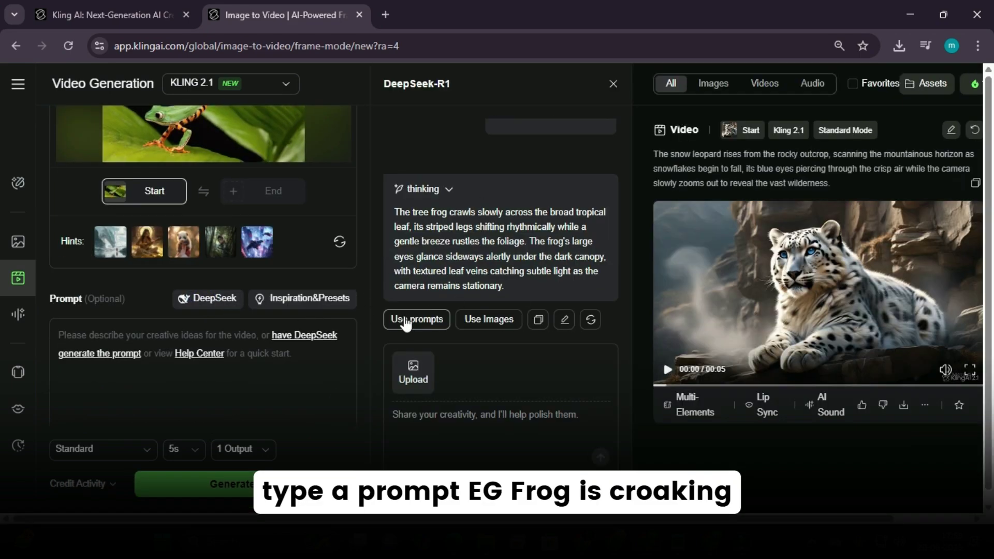
left_click(406, 320)
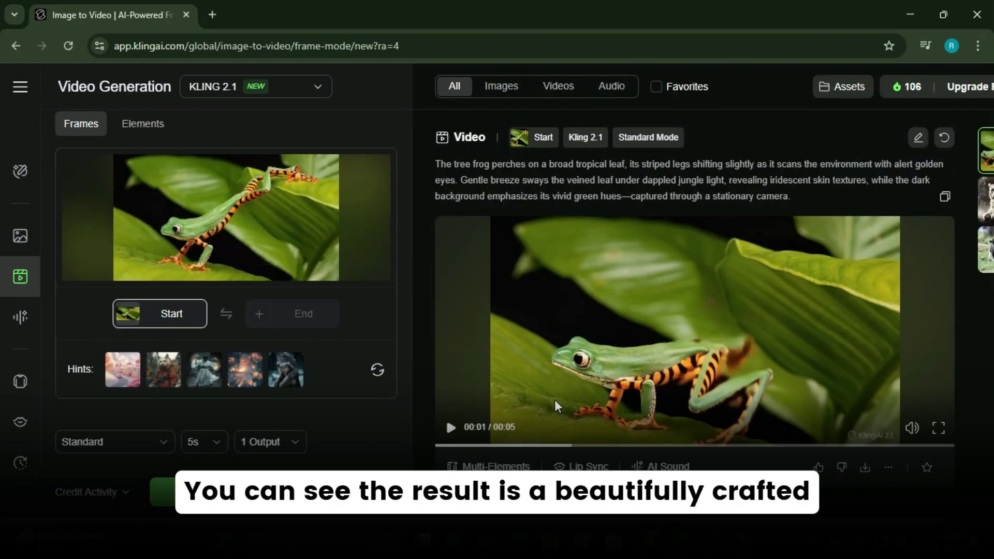
left_click(555, 401)
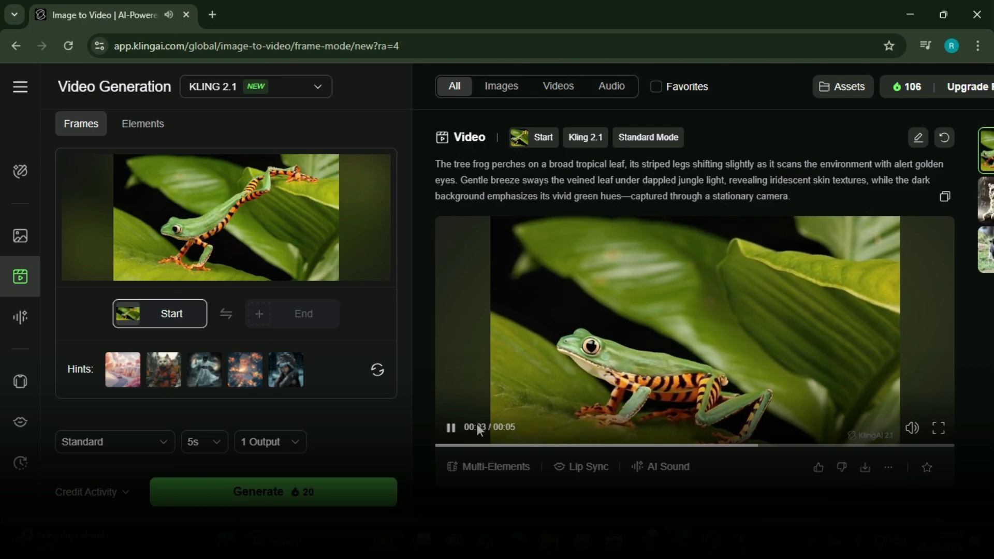